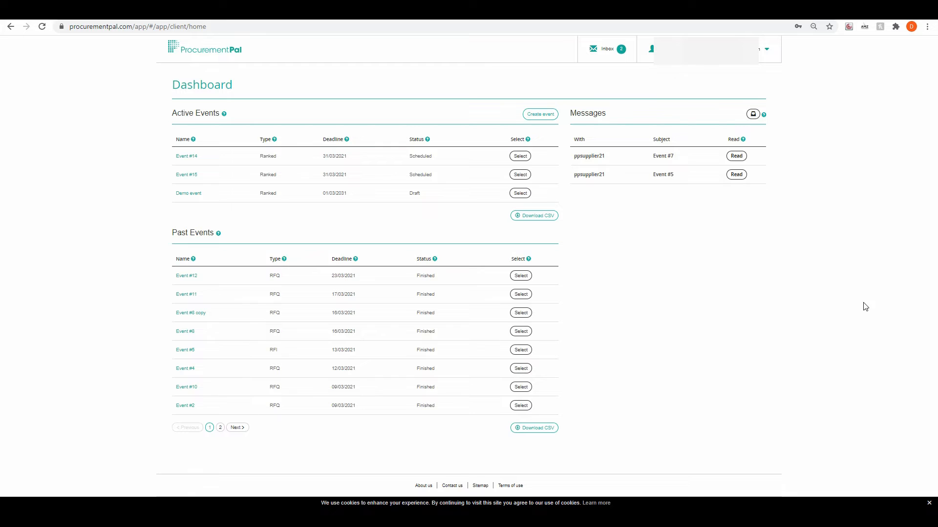
Step: Create a new event with automatic email reminders to suppliers turned on, and save its general settings
click(541, 113)
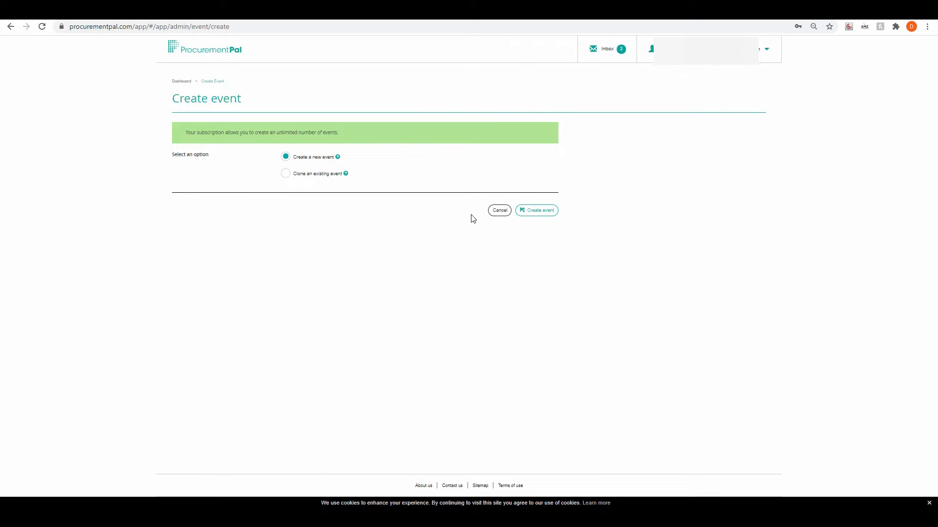
click(529, 211)
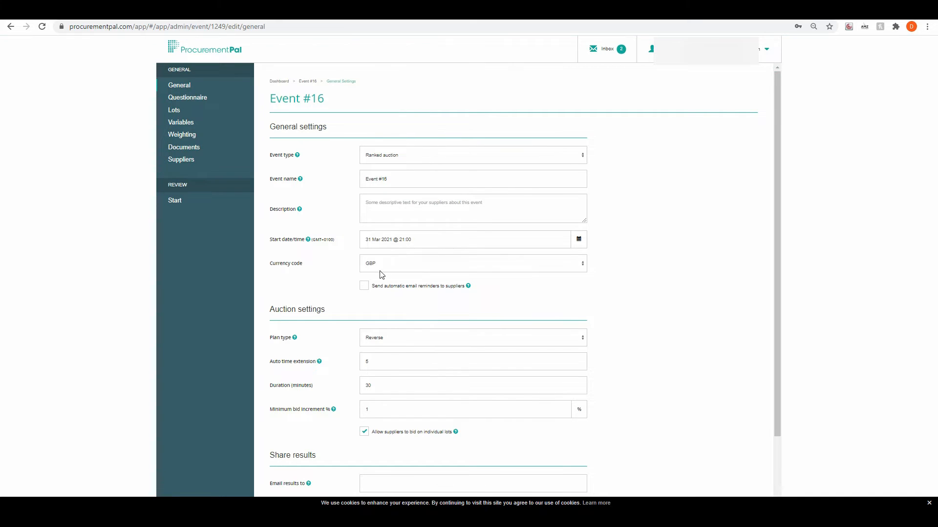
click(363, 287)
scroll(455, 404, down, 2)
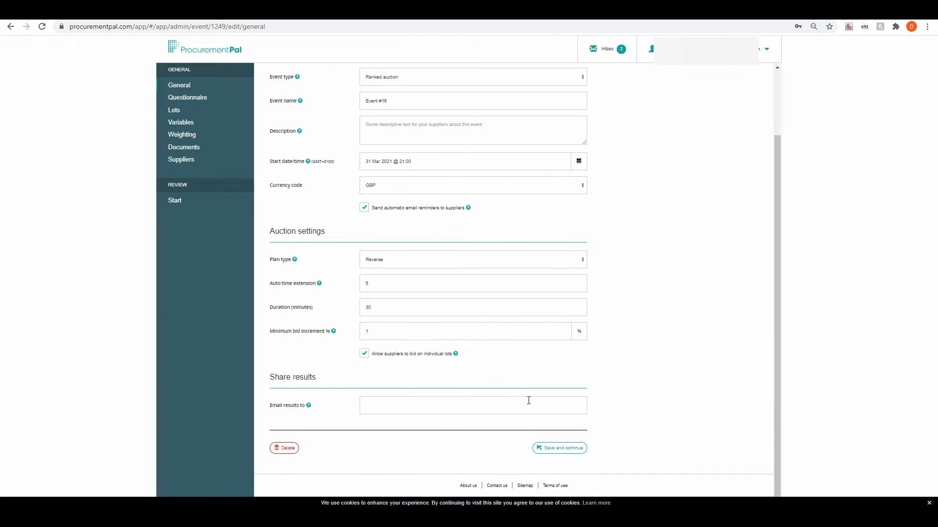
click(557, 452)
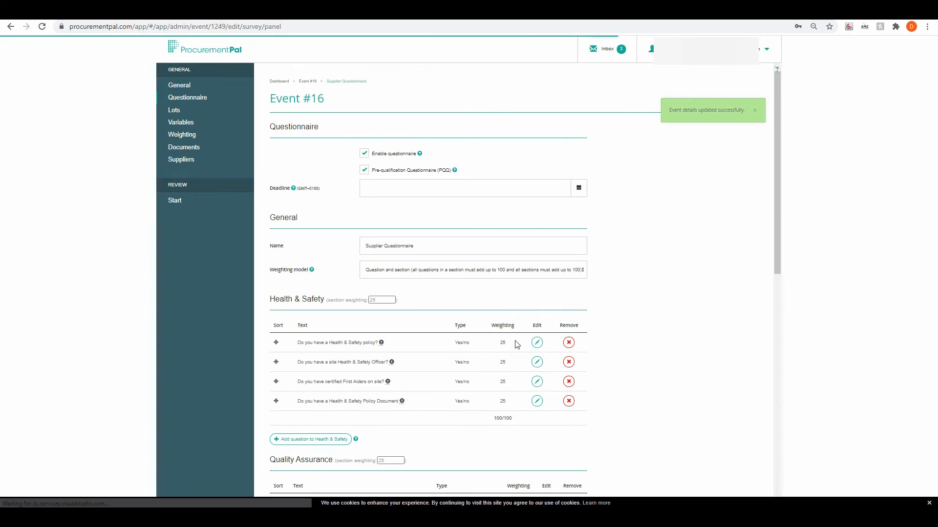
Step: Disable the supplier questionnaire for the event and save the change
click(364, 154)
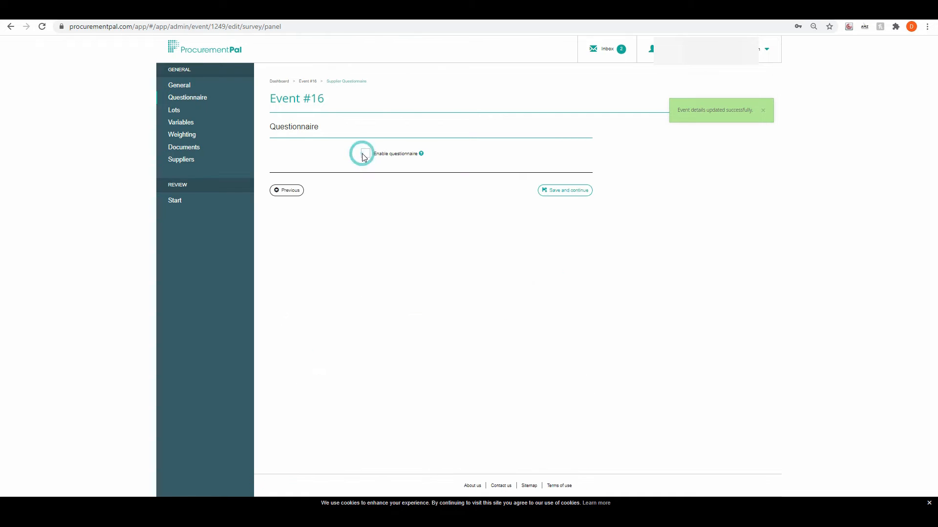
click(578, 191)
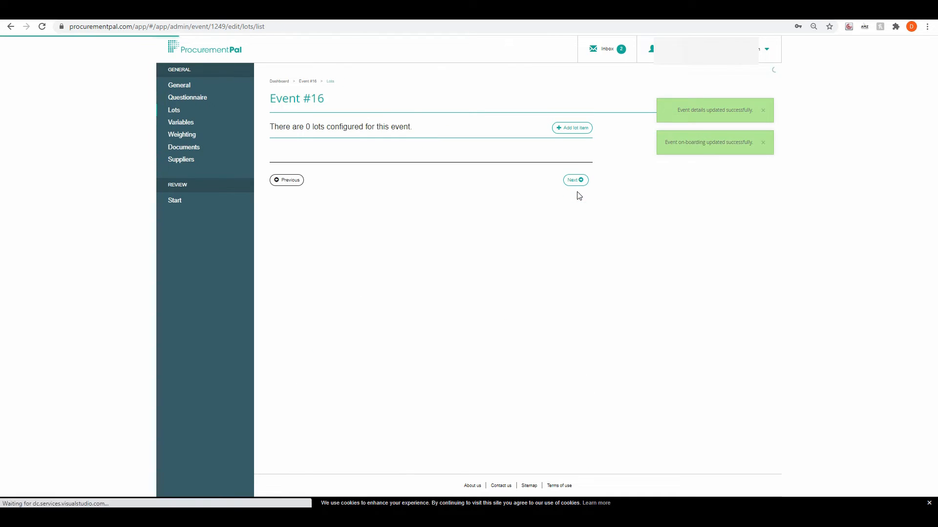
Step: Add a lot item to the event named "lot 1" with a quantity of 100
click(569, 130)
click(442, 131)
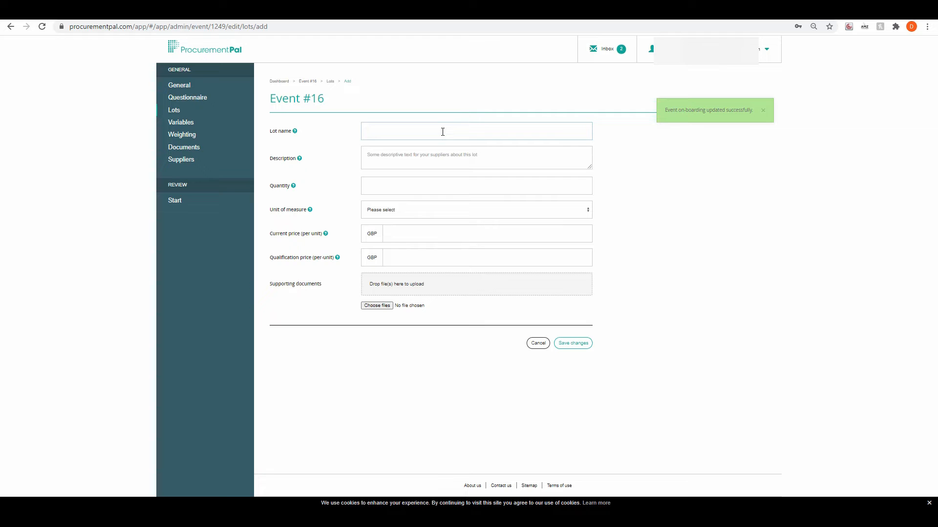
text(lot)
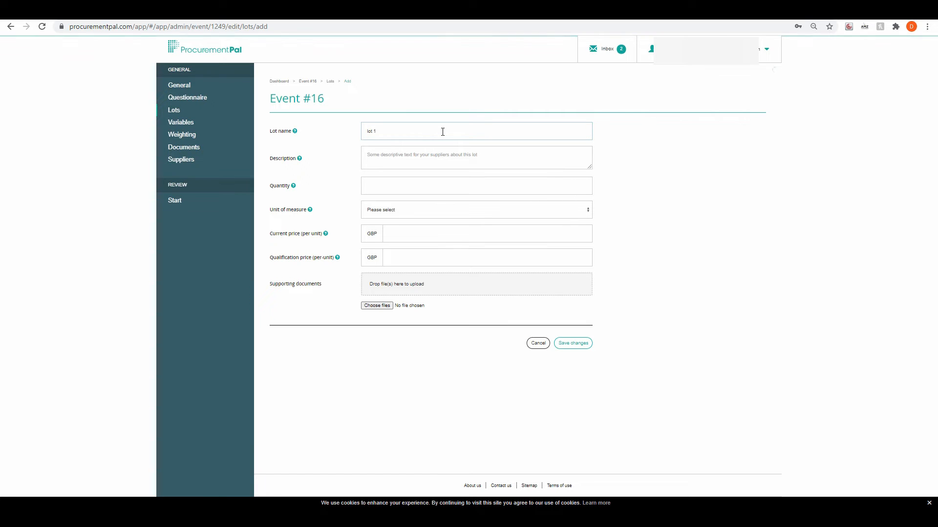
text( 1)
key(Tab)
text(100)
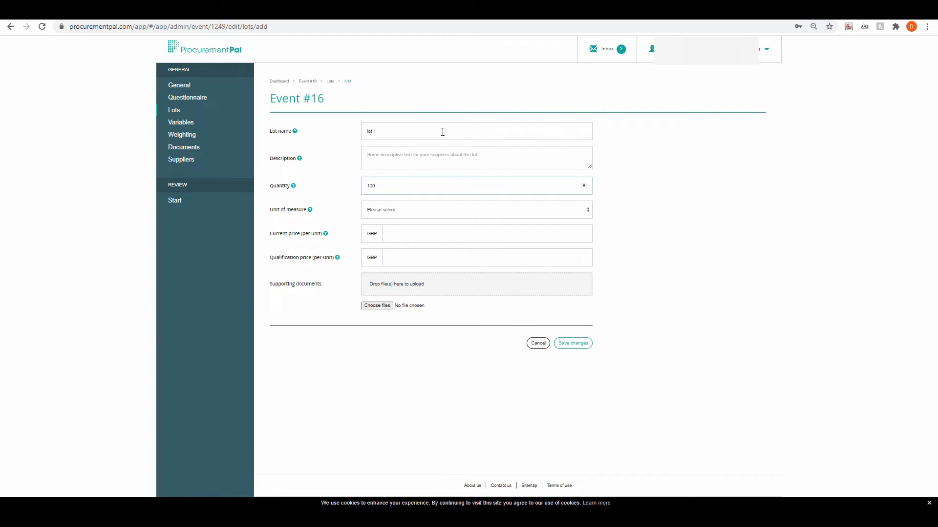
Step: Set the lot's unit of measure to per square metre and its current price to 20 GBP per unit, and save the lot
click(408, 210)
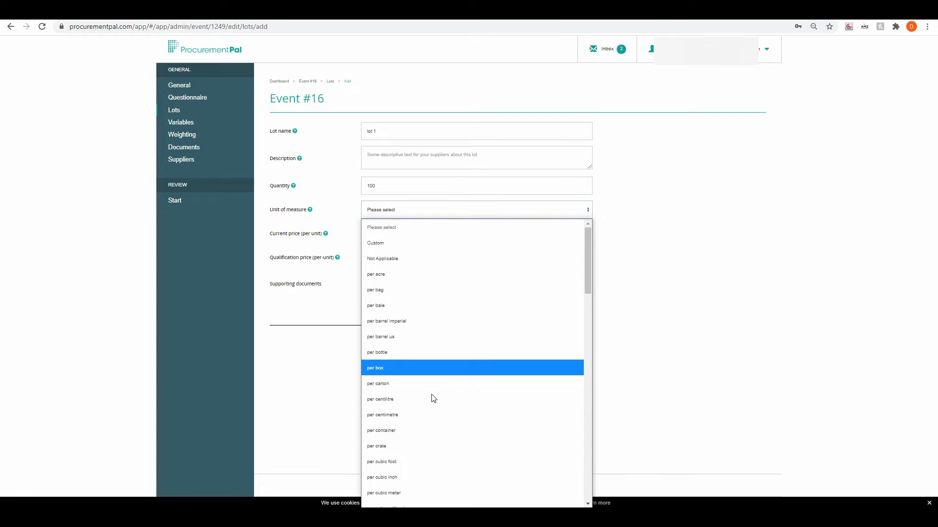
scroll(439, 393, down, 15)
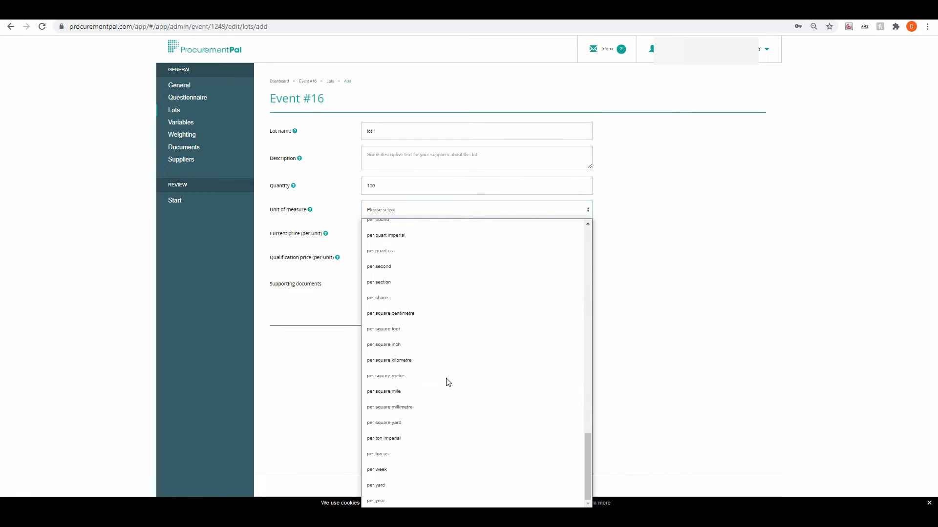
click(384, 377)
click(406, 231)
text(20)
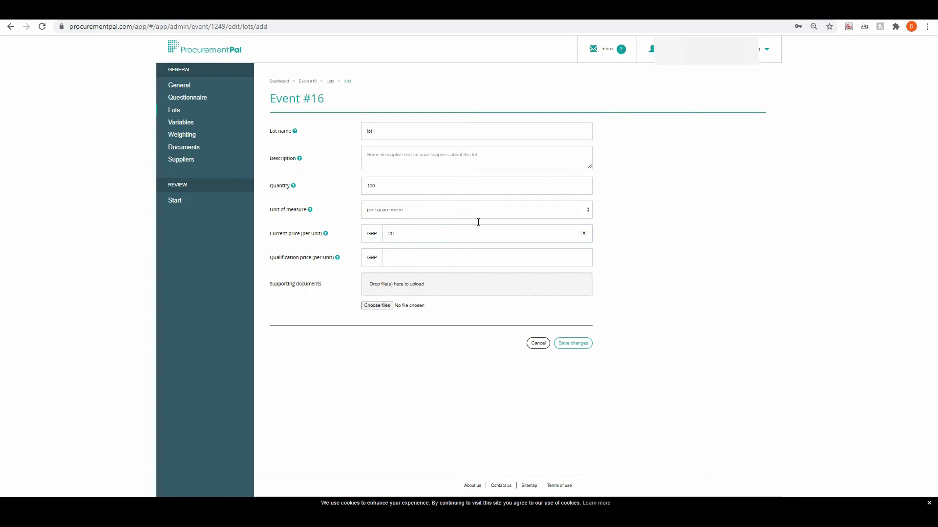
click(442, 252)
click(580, 346)
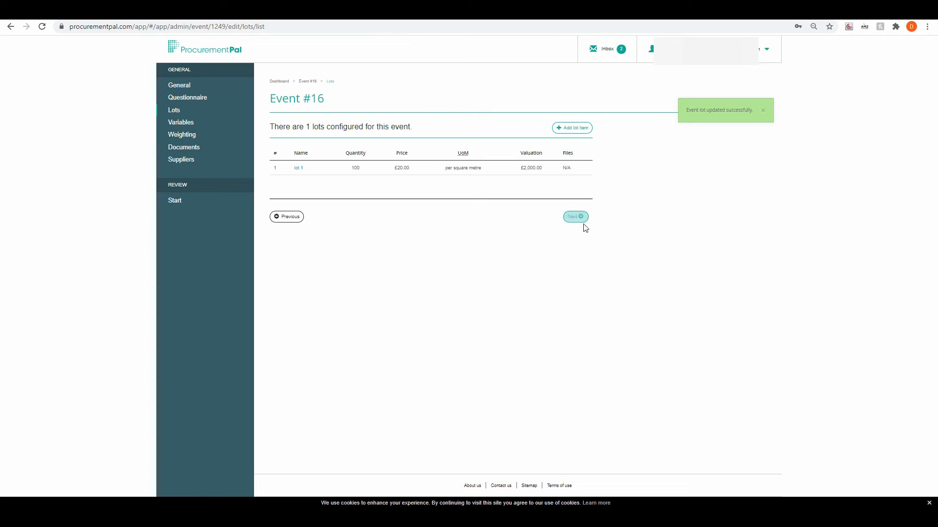
Step: Start a new event variable of type Manual named "Reputation"
click(578, 218)
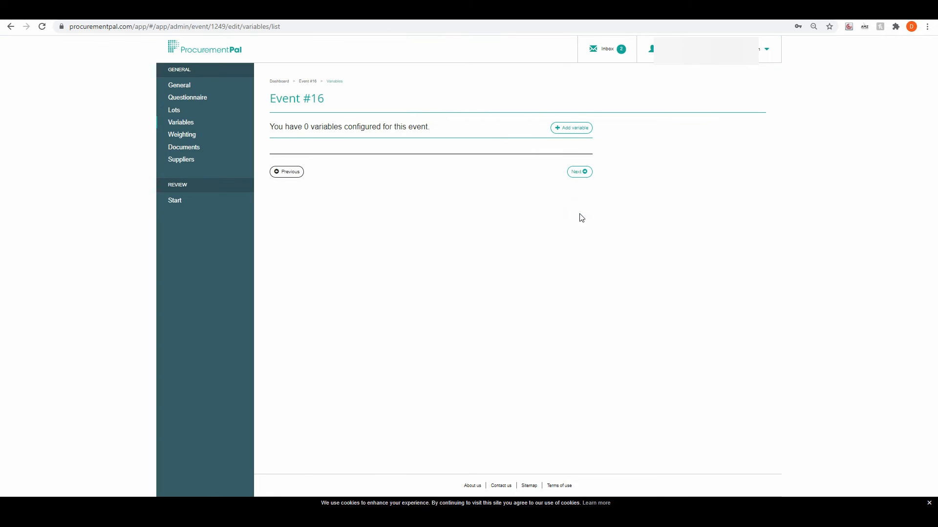
click(567, 127)
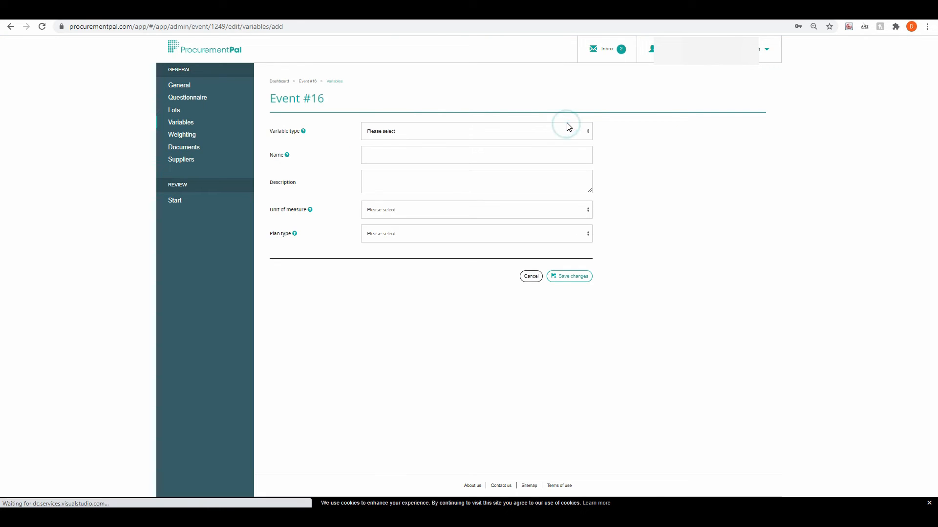
click(407, 133)
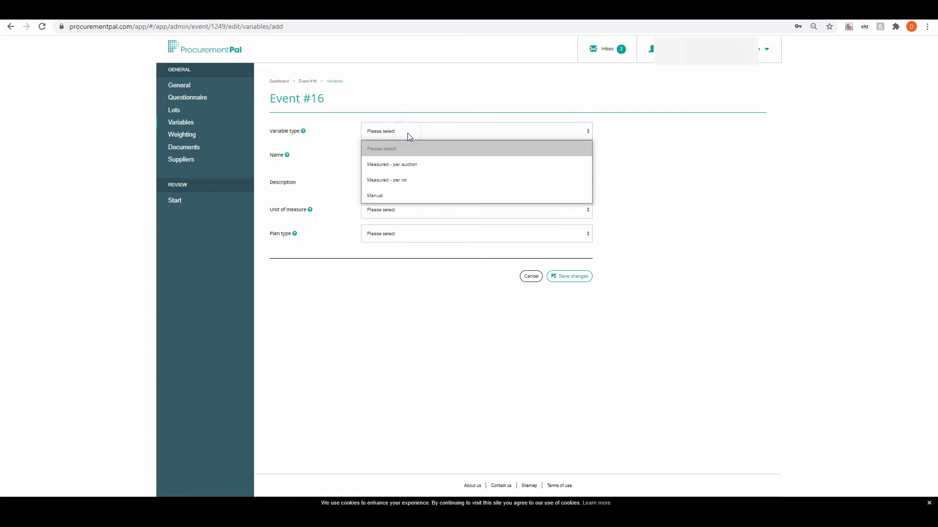
click(381, 197)
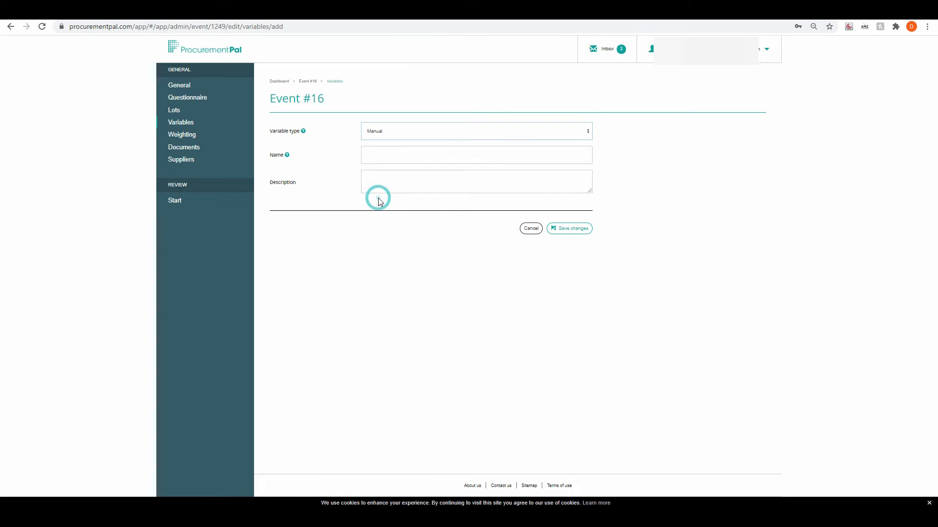
click(391, 157)
text(eq)
text(ut)
Step: Describe the variable as "Reputation of the supplier based on past experience" and save it
click(406, 185)
text(Reputation of the supp)
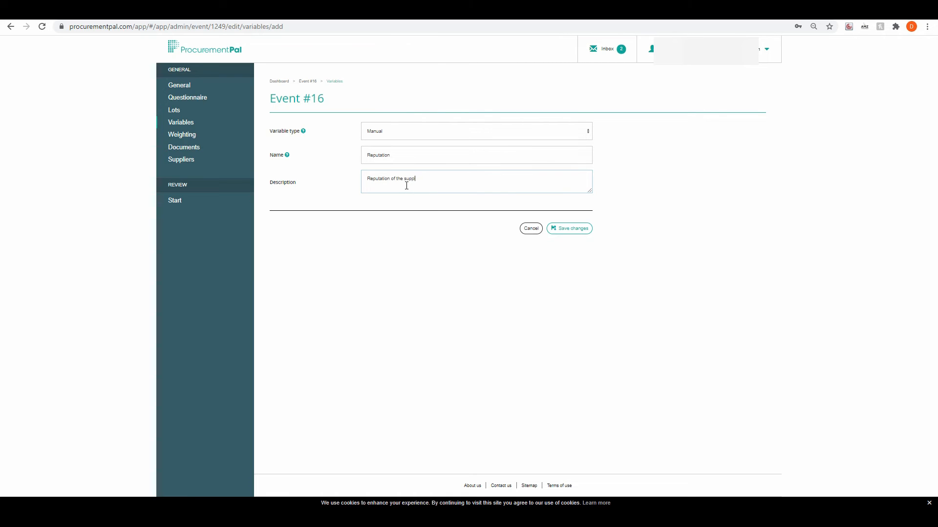
text(lier based on)
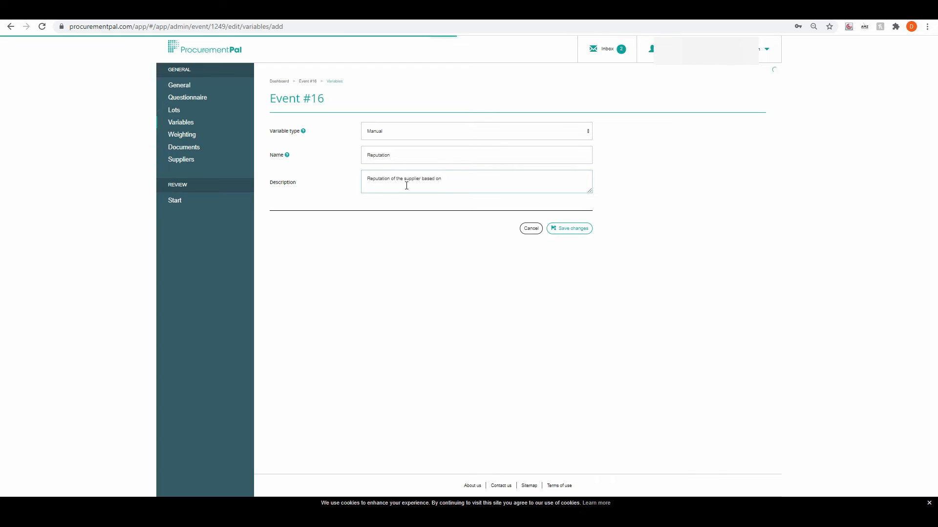
text( past experience)
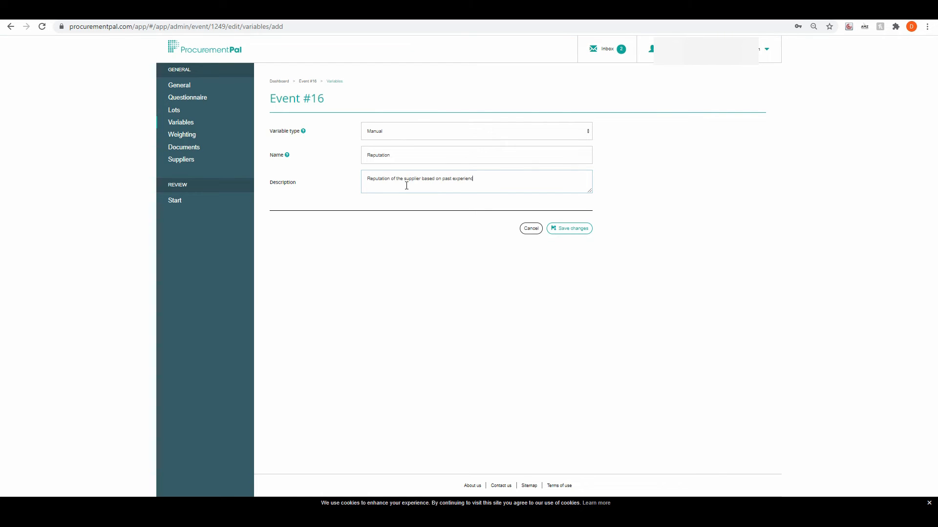
click(558, 233)
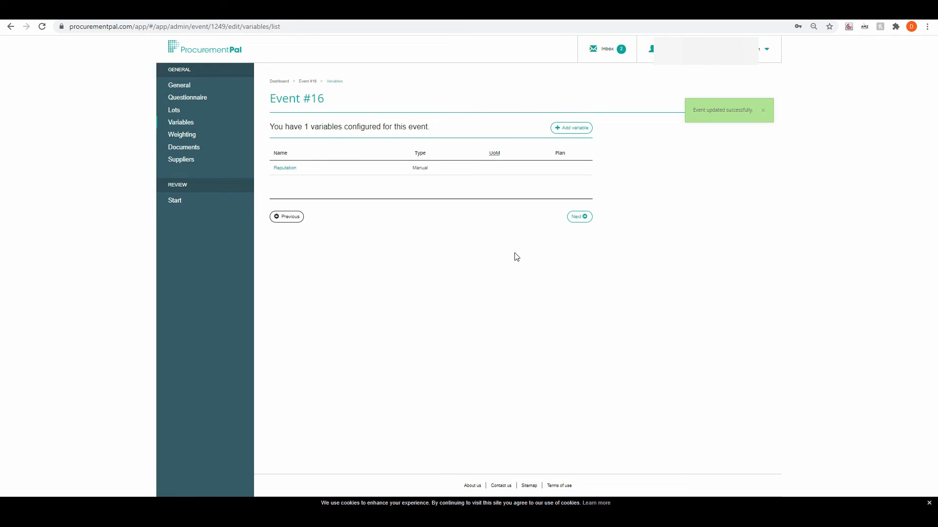
Step: Set the event weighting to 80 for Price and 20 for Reputation, and save it
click(578, 218)
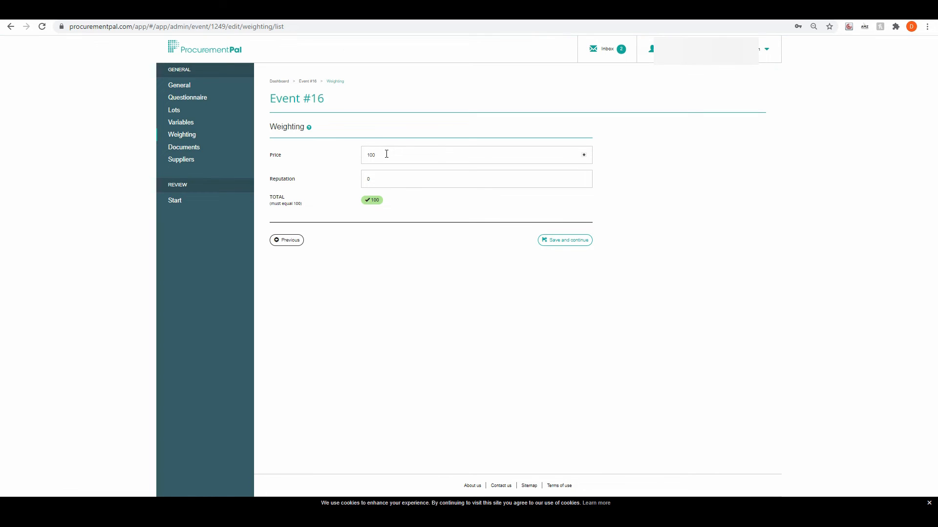
drag(387, 154, 347, 155)
text(80)
drag(390, 178, 325, 174)
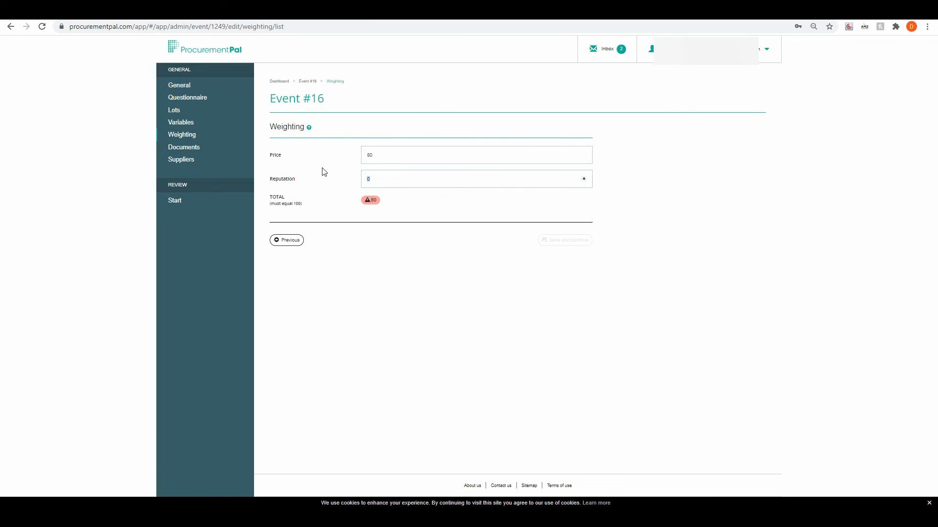
text(20)
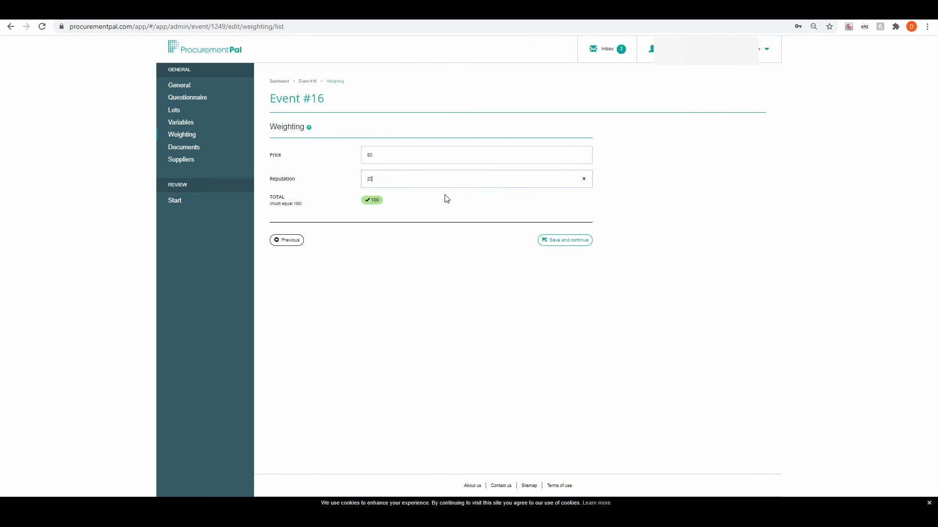
click(550, 243)
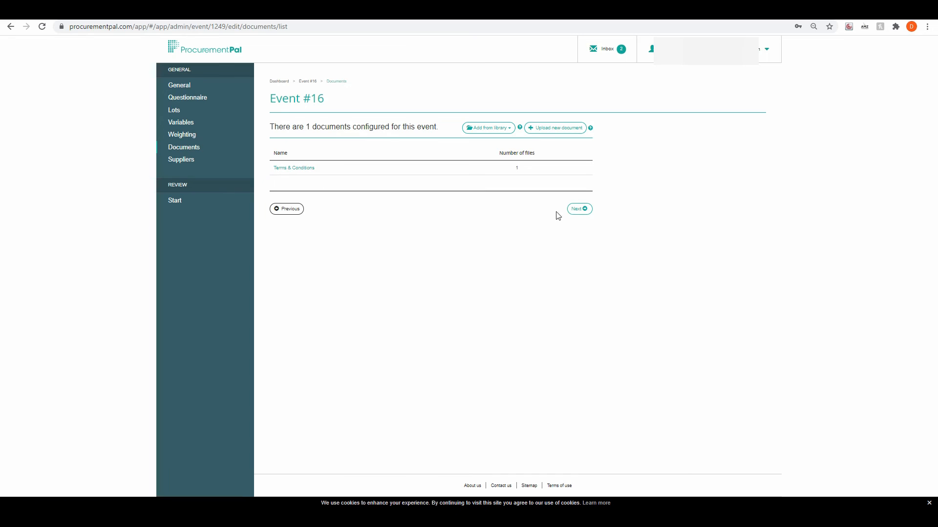
Step: Keep the event documents as they are and add the supplier group containing ppsupplier21, ppsupplier22 and ppsupplier23
click(577, 213)
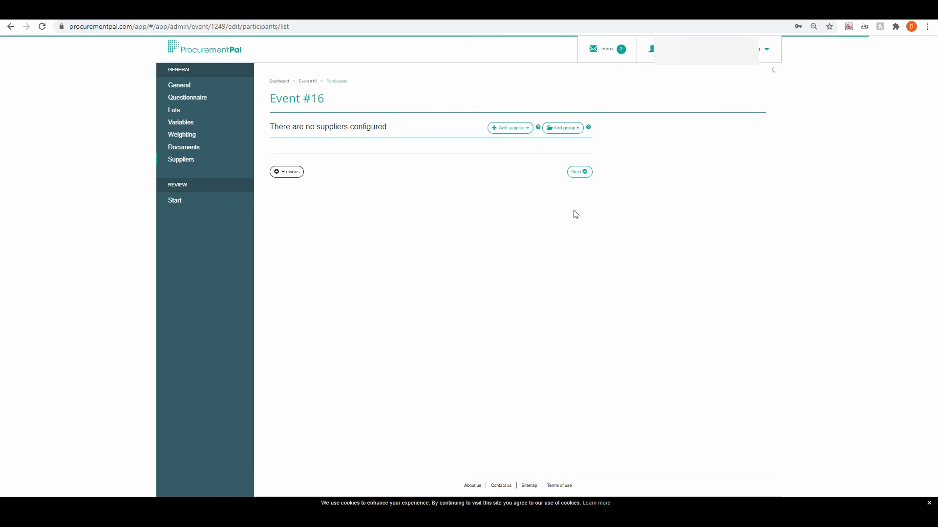
click(564, 128)
click(544, 172)
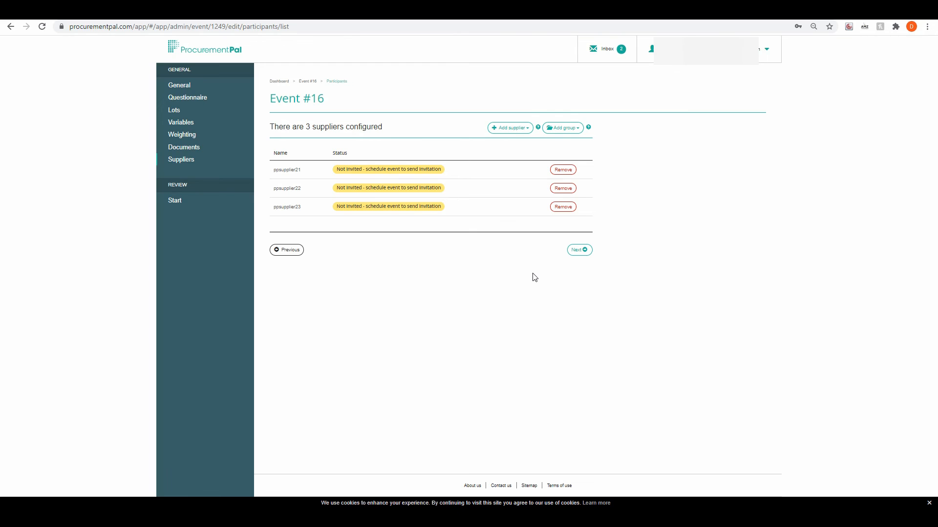
Step: Exclude the SP 22a contact of ppsupplier21 from the invitations and schedule the event
click(576, 253)
click(443, 178)
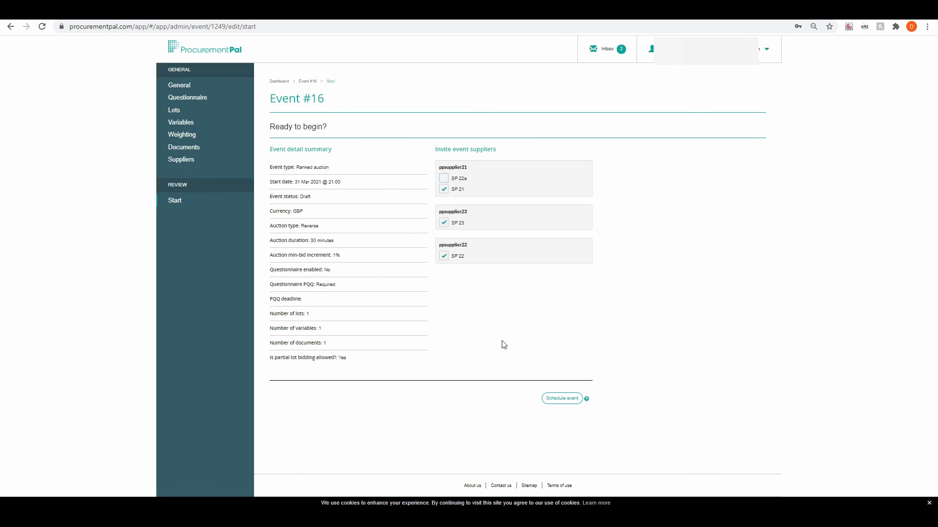
click(553, 404)
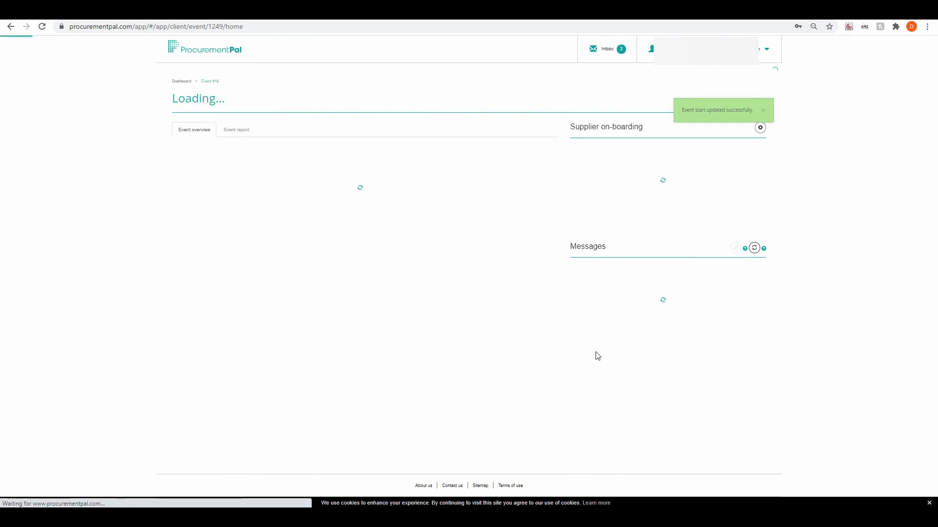